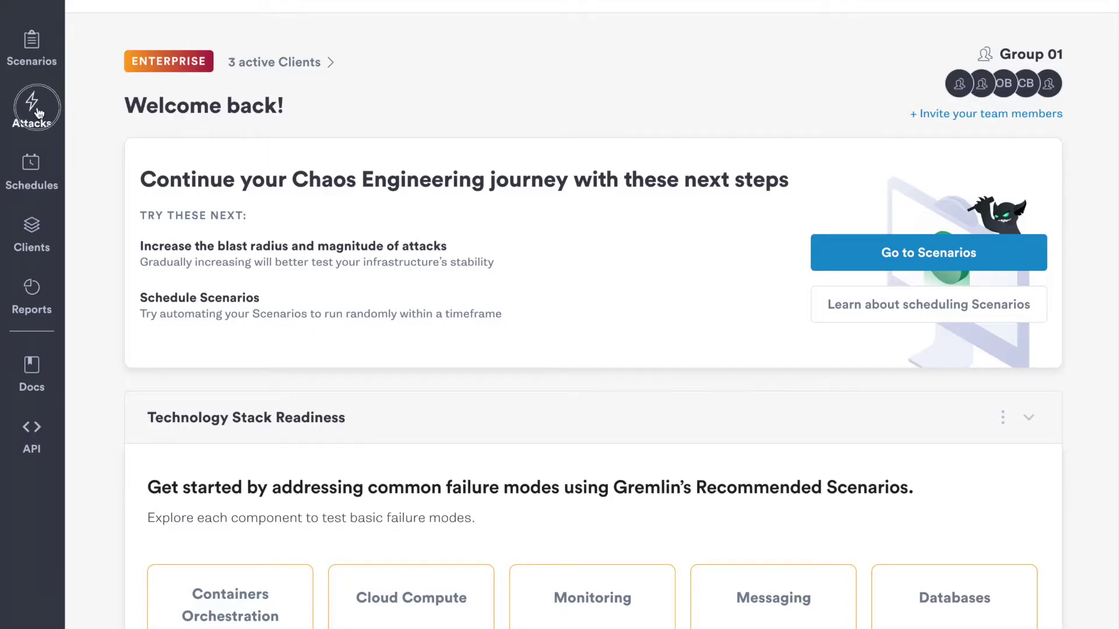
Start a new attack from the Attacks area
{"action": "left_click", "coordinate": [35, 109]}
{"action": "left_click", "coordinate": [160, 124]}
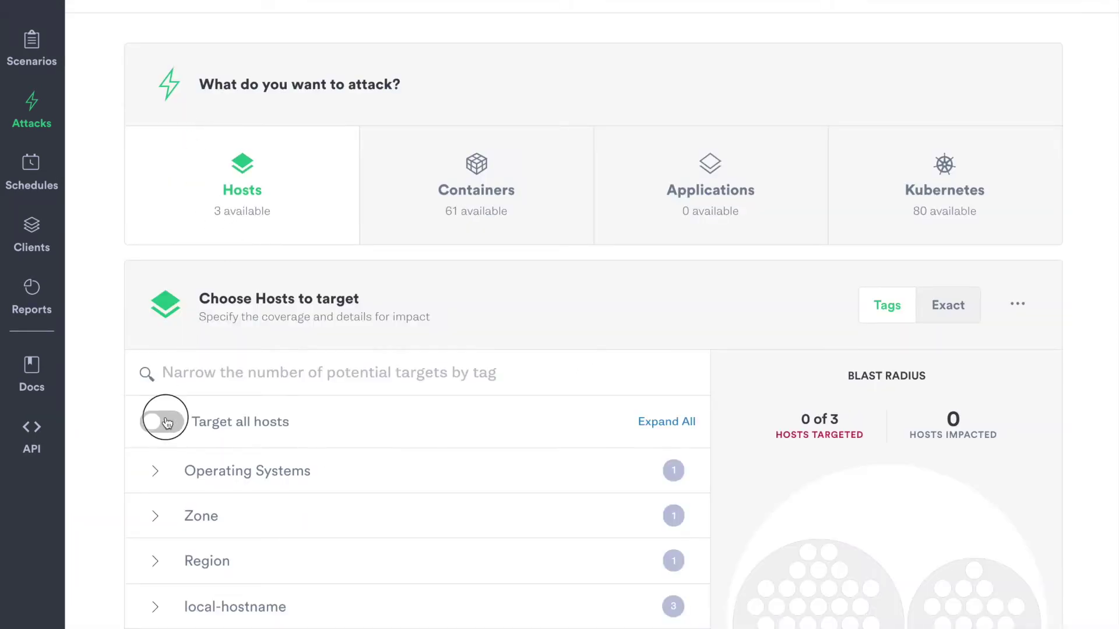
Target hosts so exactly 1 of the 3 hosts is impacted, counted by number
{"action": "left_click", "coordinate": [162, 421]}
{"action": "scroll", "coordinate": [427, 421], "scroll_direction": "down", "scroll_amount": 3}
{"action": "scroll", "coordinate": [427, 420], "scroll_direction": "down", "scroll_amount": 3}
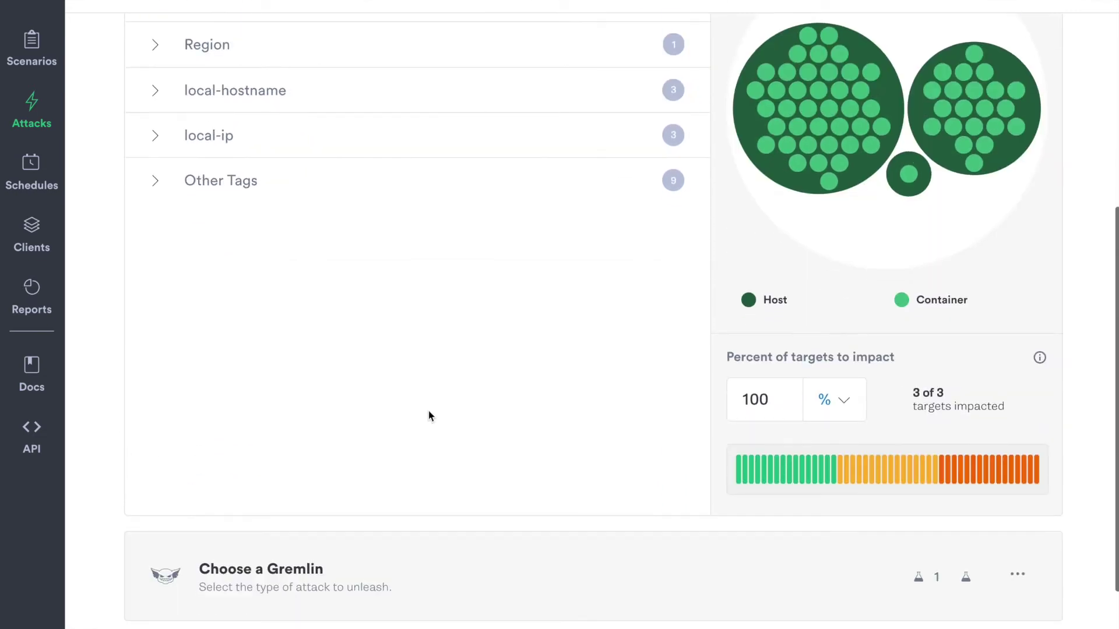
{"action": "left_click", "coordinate": [840, 409]}
{"action": "left_click", "coordinate": [826, 498]}
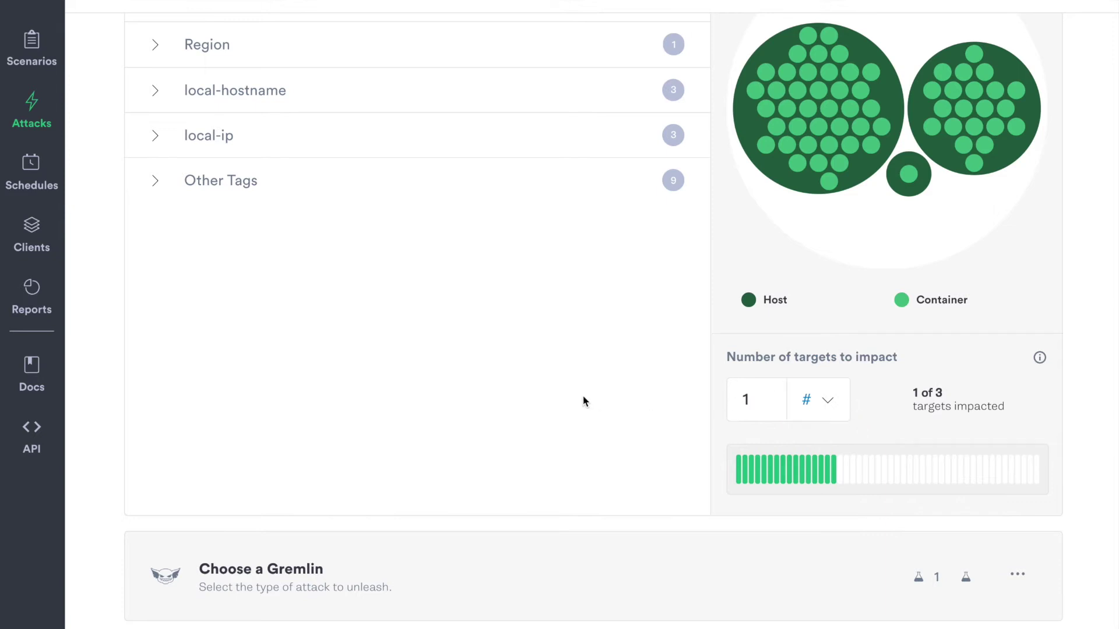
{"action": "scroll", "coordinate": [585, 402], "scroll_direction": "down", "scroll_amount": 1}
{"action": "scroll", "coordinate": [586, 402], "scroll_direction": "down", "scroll_amount": 1}
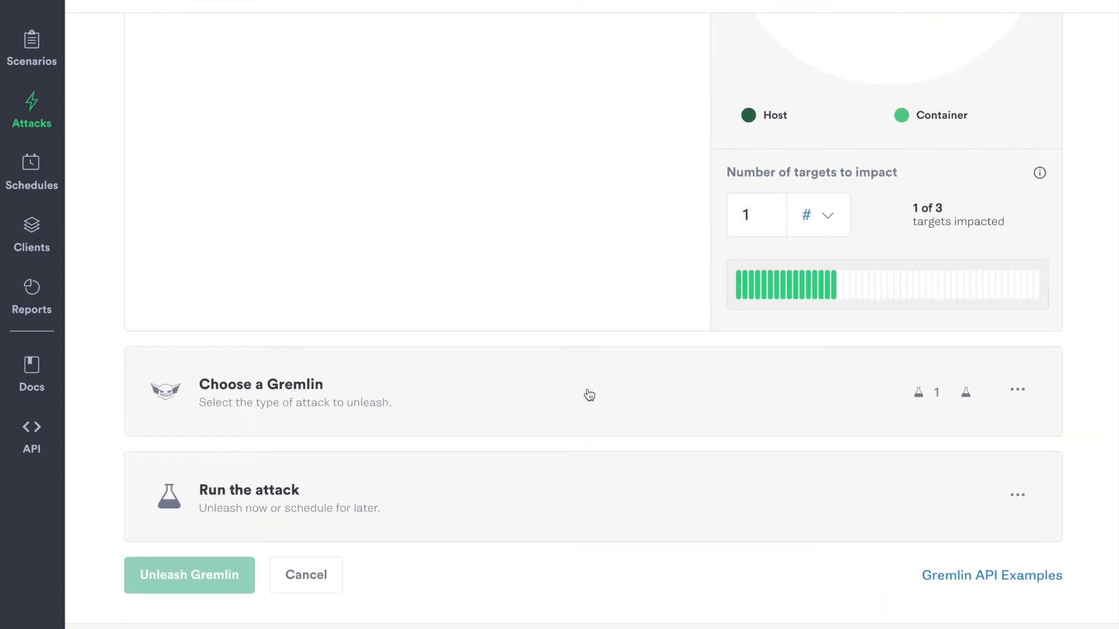
Choose the State > Shutdown attack and set its Delay to 0
{"action": "left_click", "coordinate": [589, 395]}
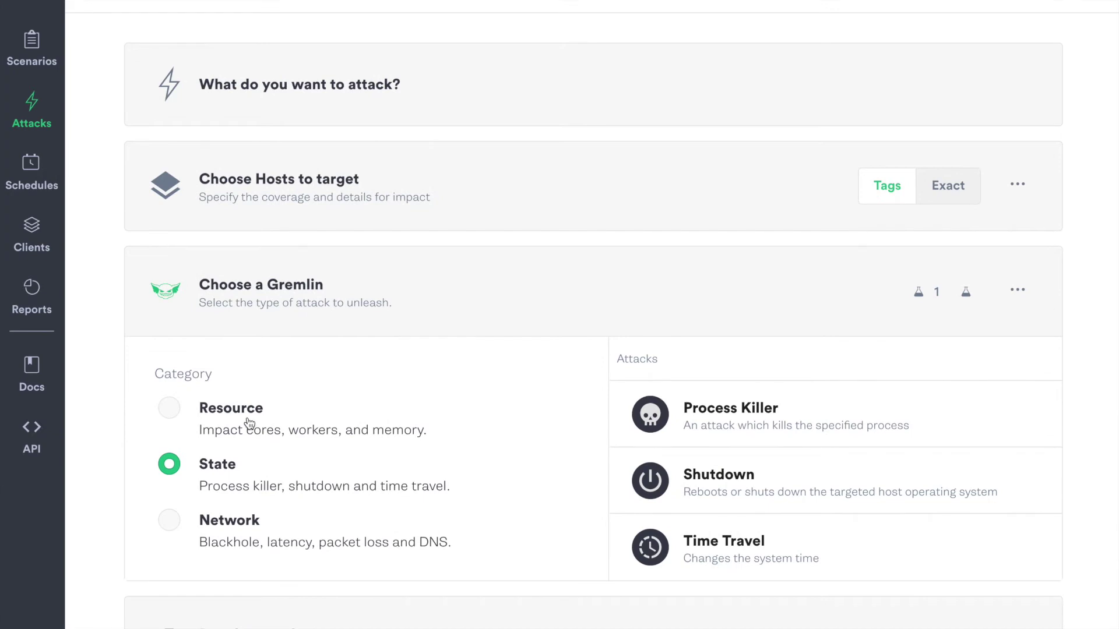
{"action": "left_click", "coordinate": [737, 475]}
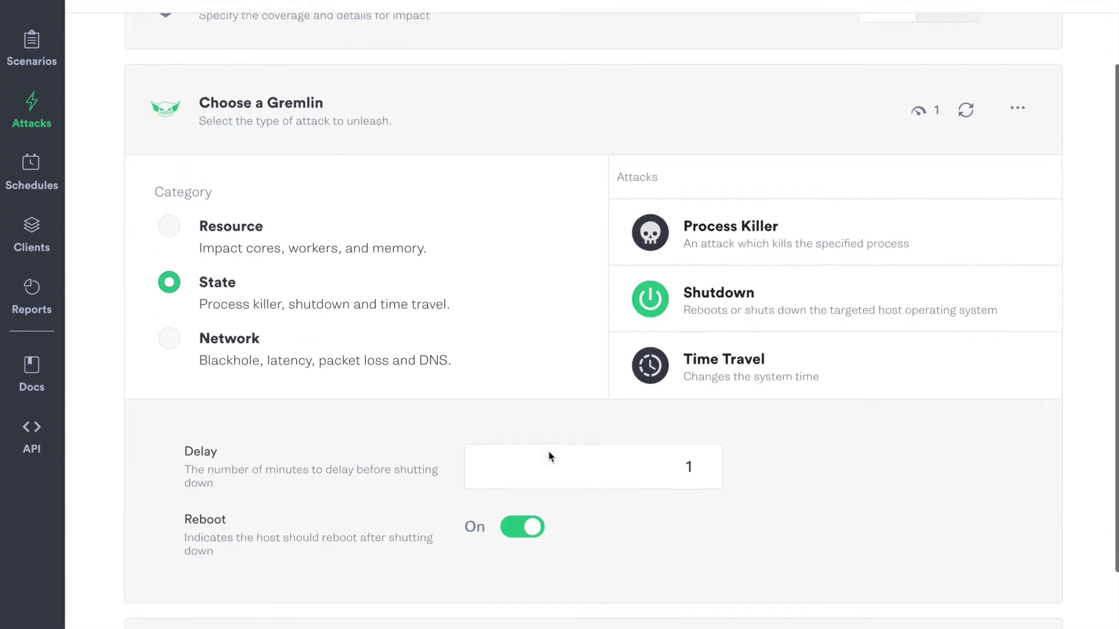
{"action": "scroll", "coordinate": [548, 456], "scroll_direction": "down", "scroll_amount": 1}
{"action": "double_click", "coordinate": [652, 376]}
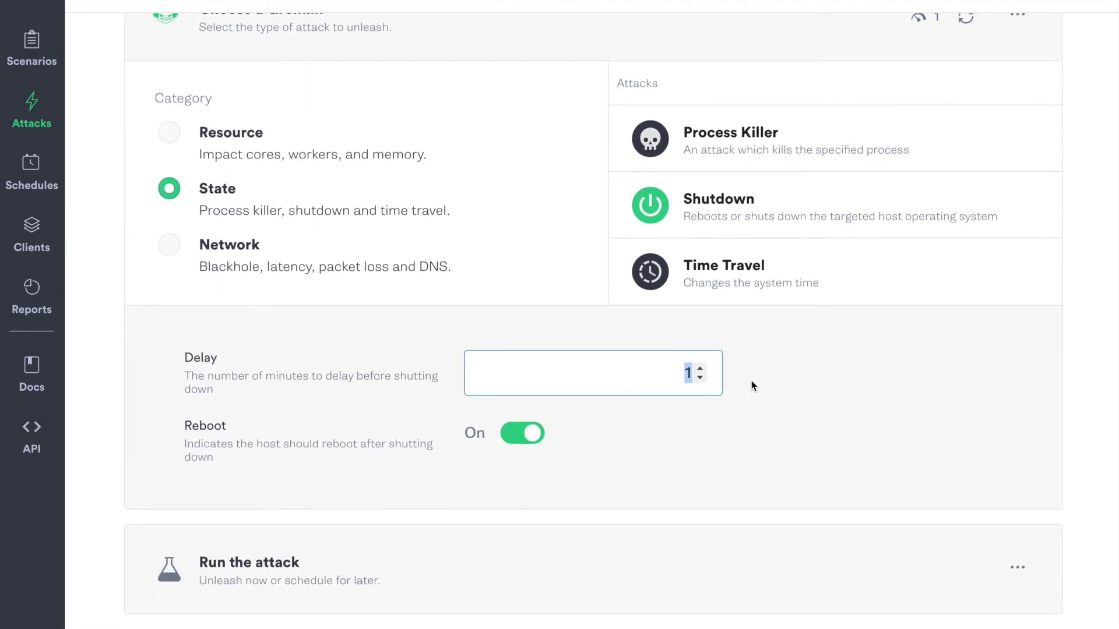
{"action": "type", "text": "0"}
Schedule the attack randomly within a timeframe on Mondays and Wednesdays
{"action": "left_click", "coordinate": [406, 560]}
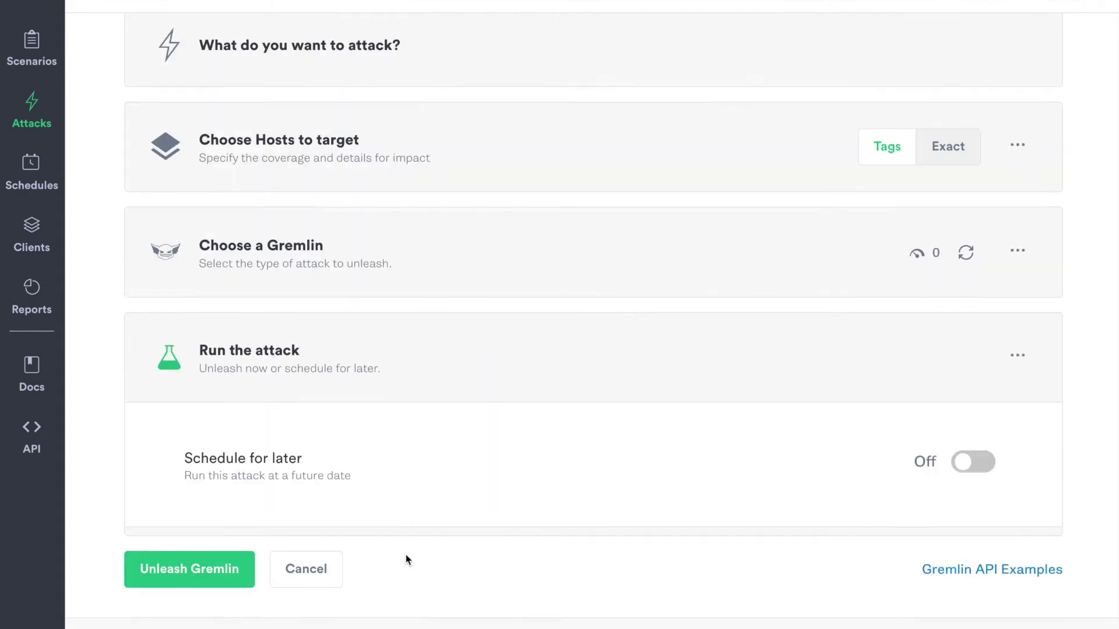
{"action": "left_click", "coordinate": [970, 507]}
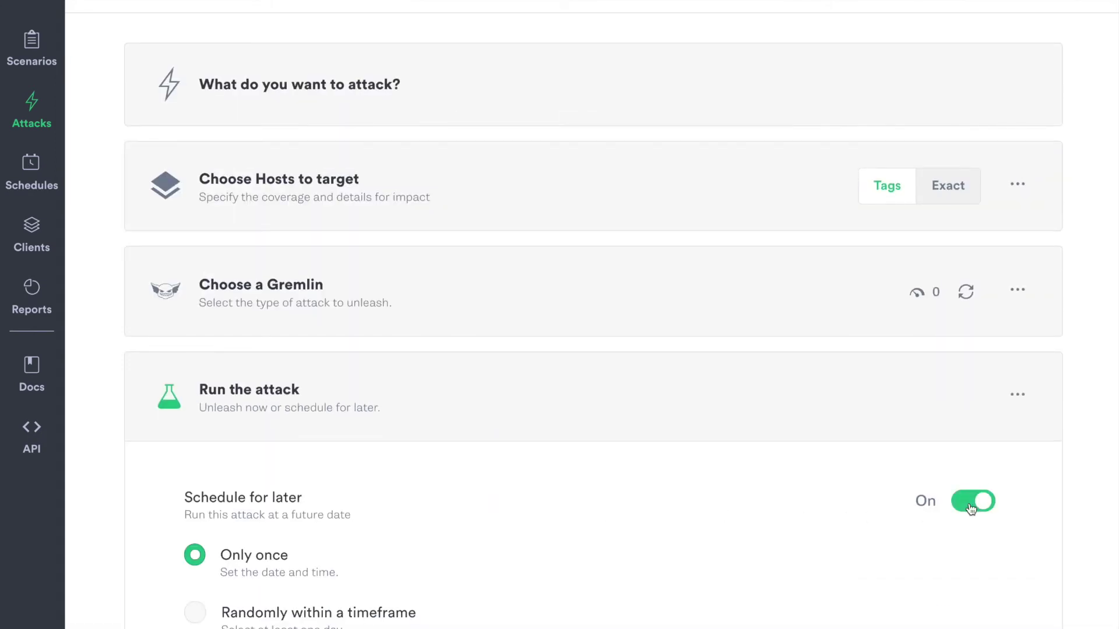
{"action": "scroll", "coordinate": [562, 527], "scroll_direction": "down", "scroll_amount": 2}
{"action": "scroll", "coordinate": [295, 448], "scroll_direction": "down", "scroll_amount": 1}
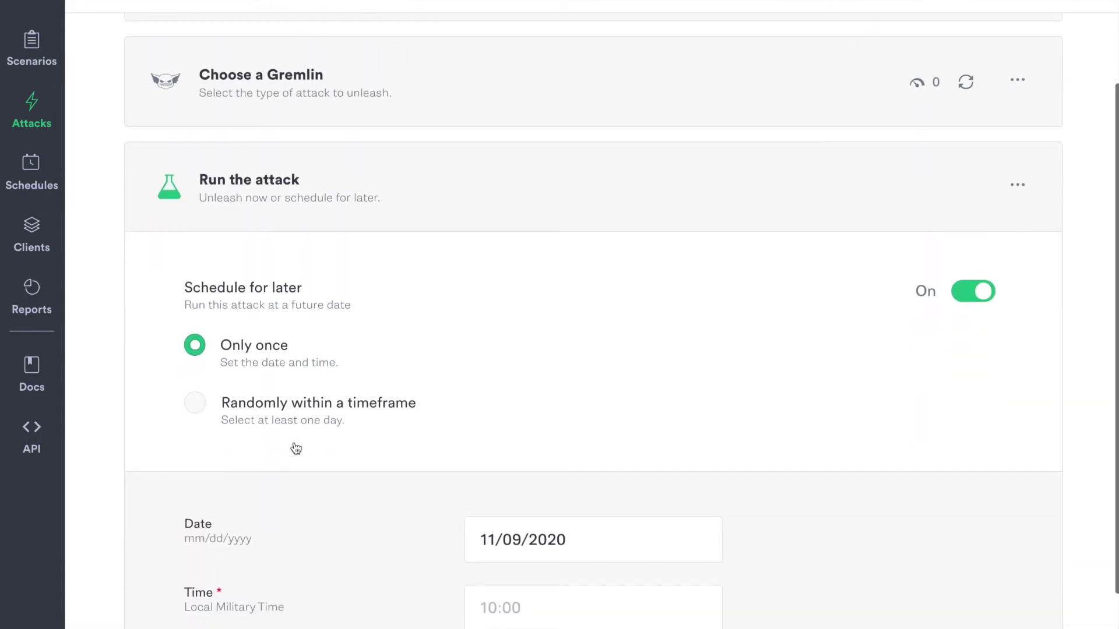
{"action": "left_click", "coordinate": [287, 375]}
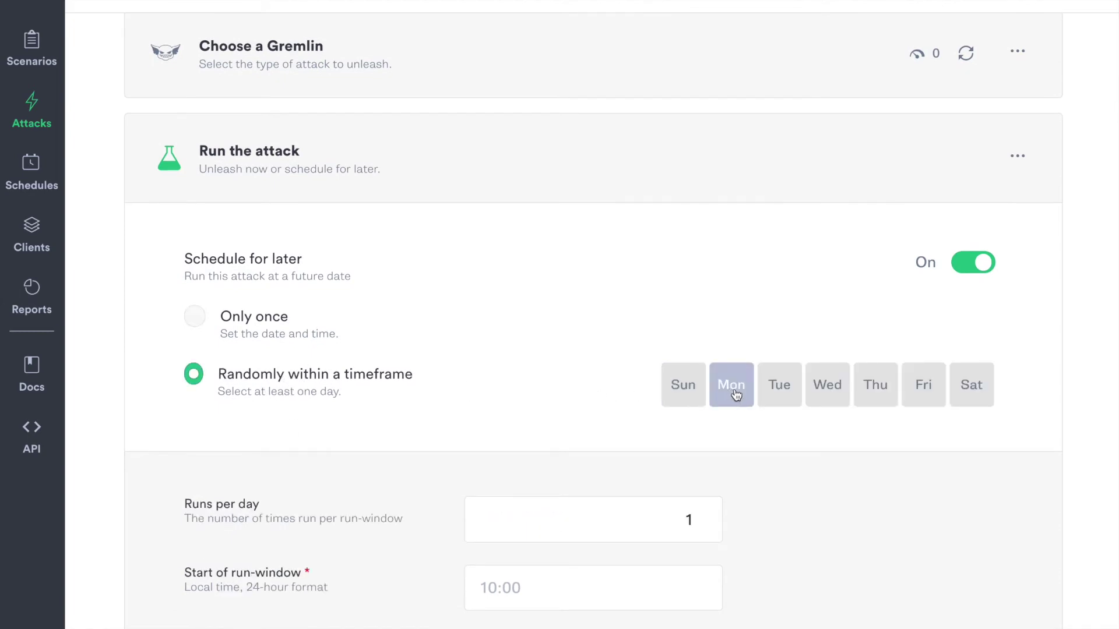
{"action": "left_click", "coordinate": [835, 399]}
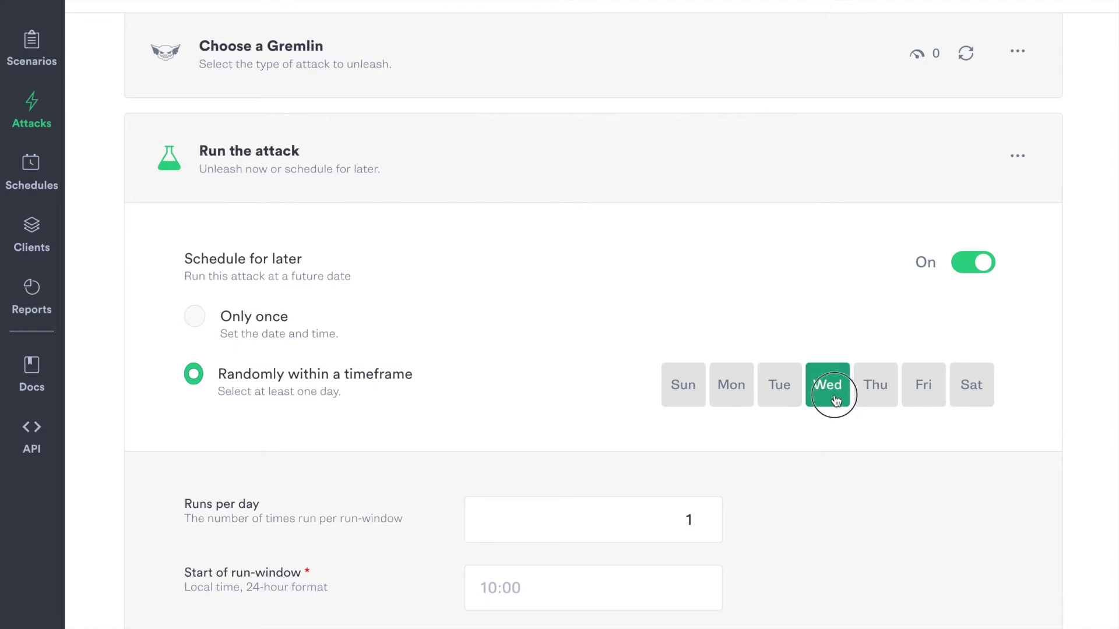
{"action": "left_click", "coordinate": [732, 393]}
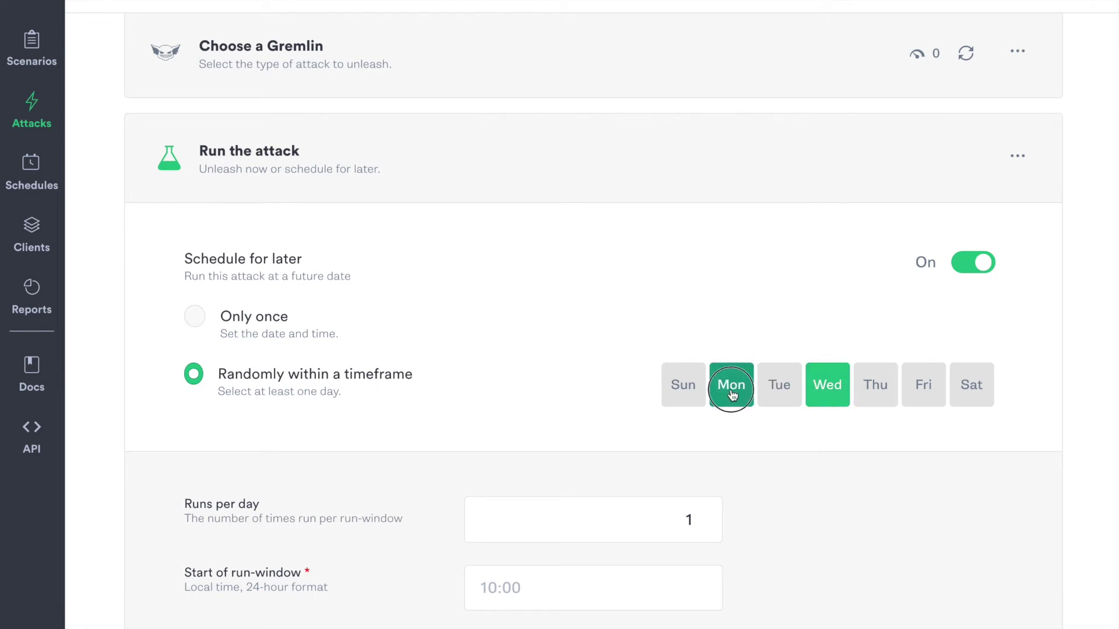
{"action": "scroll", "coordinate": [730, 450], "scroll_direction": "down", "scroll_amount": 2}
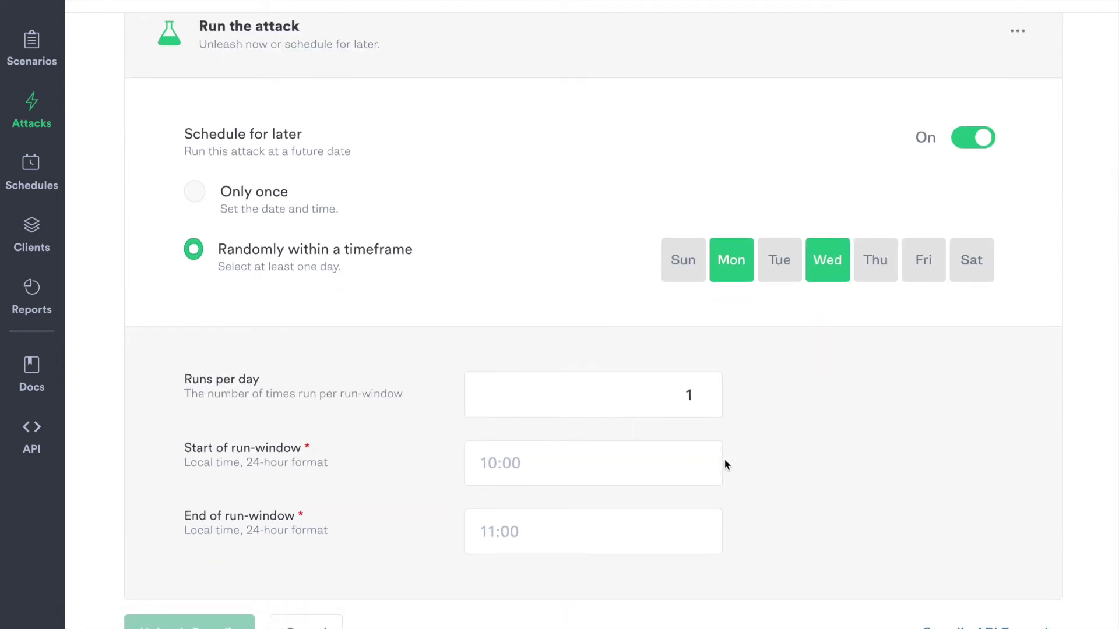
{"action": "left_click", "coordinate": [507, 461]}
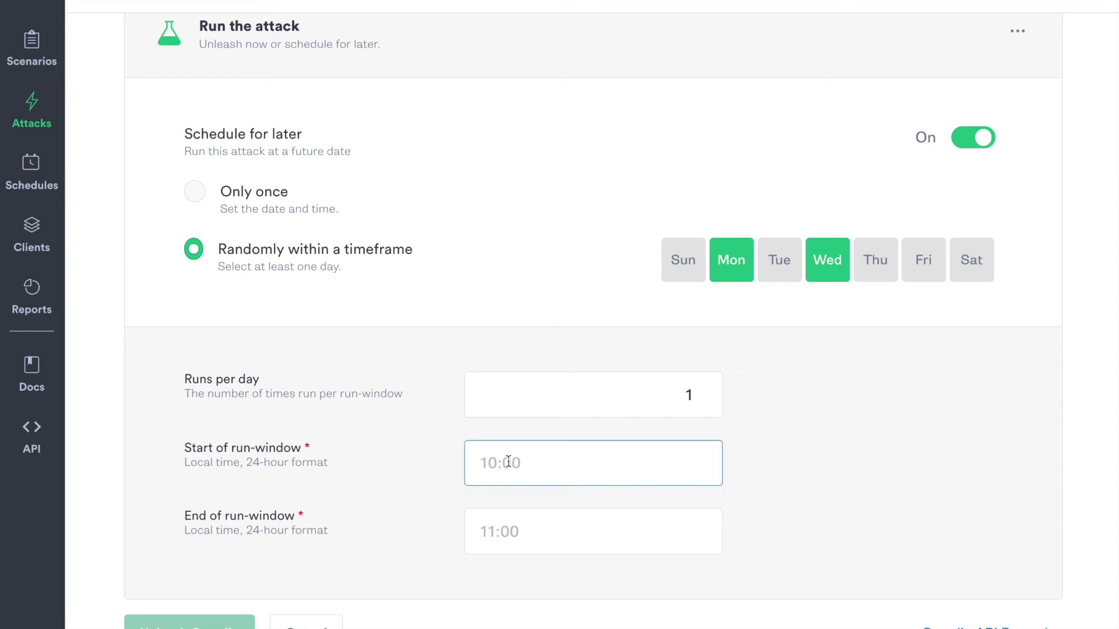
{"action": "type", "text": "10:"}
{"action": "type", "text": "00"}
Set the run window's end time to 14:00, keeping the 10:00 start
{"action": "left_click", "coordinate": [515, 531]}
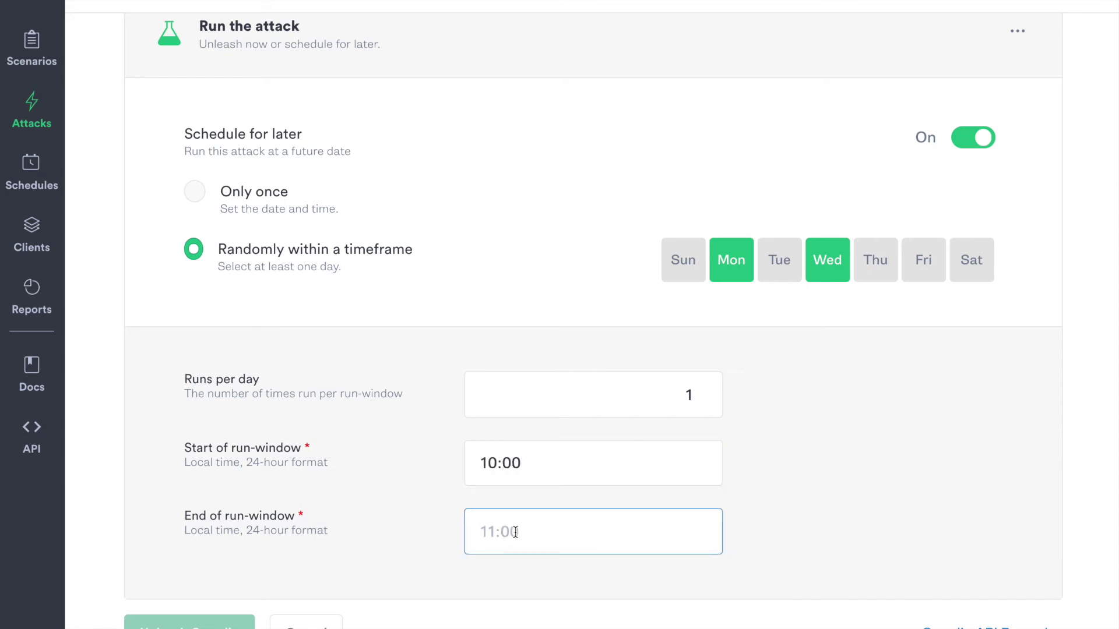
{"action": "type", "text": "14:00"}
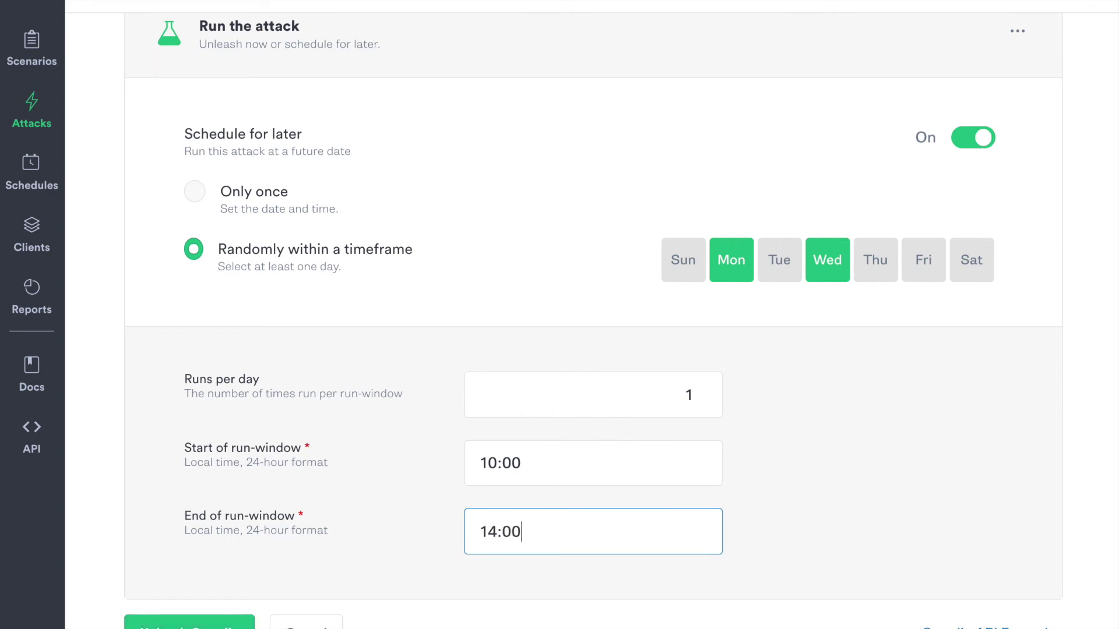
{"action": "left_click", "coordinate": [818, 522]}
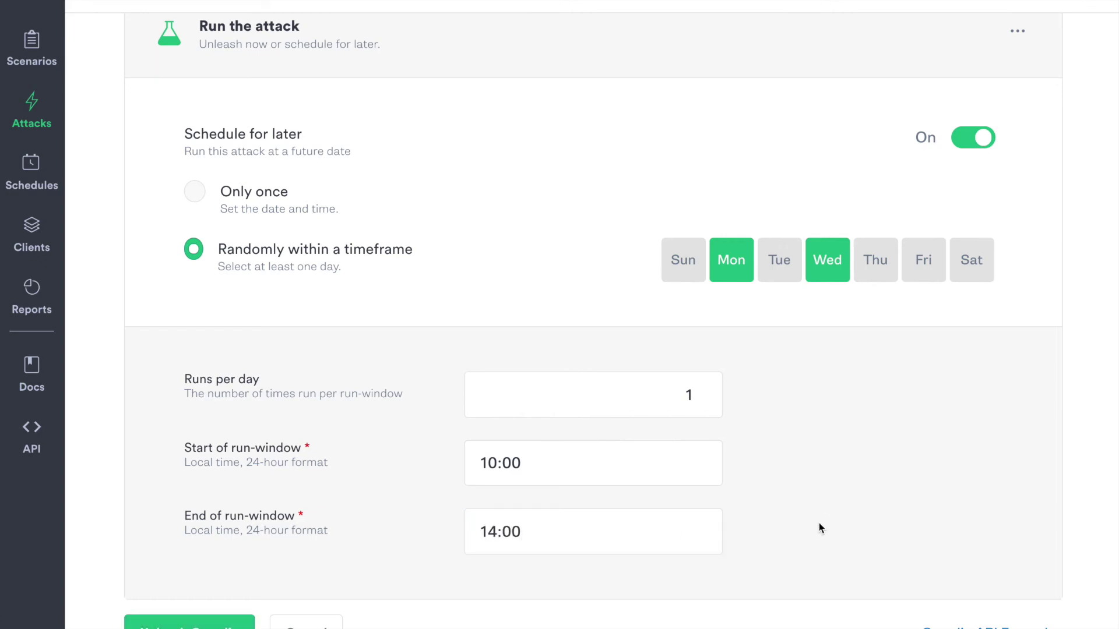